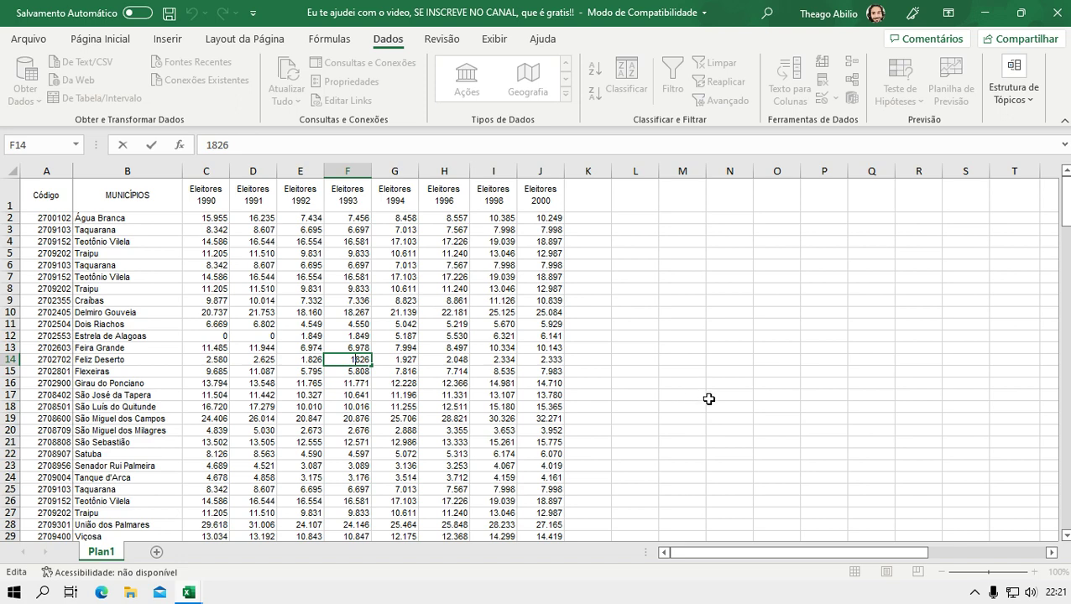
# Step: Copy the MUNICÍPIOS header and municipality names in B1:B29
pyautogui.scroll(-1, 686, 361)
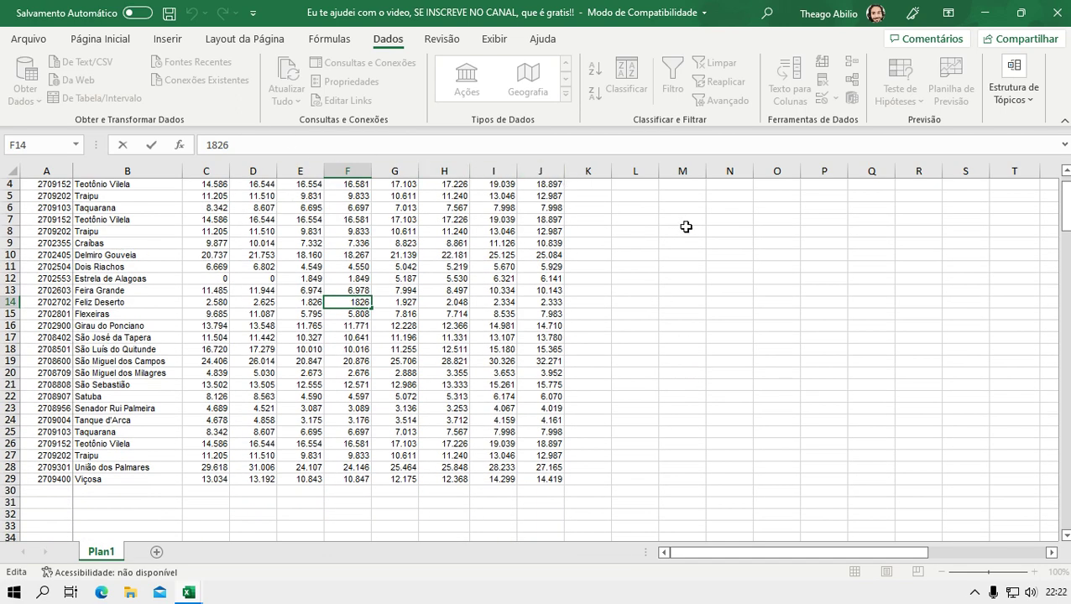
pyautogui.scroll(1, 646, 355)
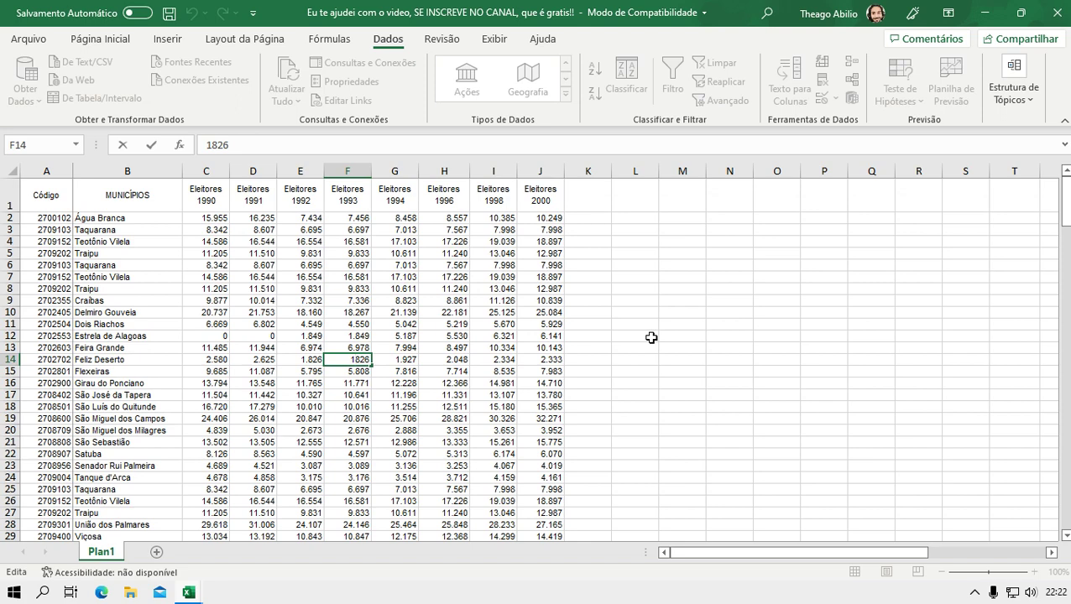
pyautogui.scroll(-2, 508, 361)
pyautogui.scroll(2, 554, 359)
pyautogui.press('Left')
pyautogui.press('Left')
pyautogui.press('Left')
pyautogui.click(139, 171)
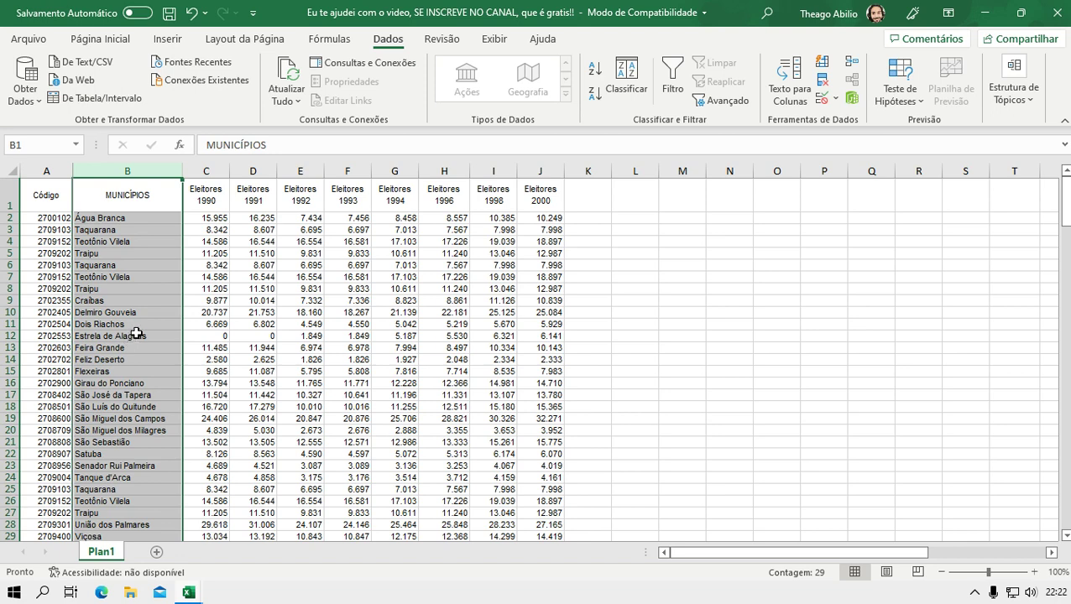
pyautogui.moveTo(159, 188)
pyautogui.mouseDown()
pyautogui.moveTo(155, 551)
pyautogui.moveTo(149, 489)
pyautogui.mouseUp()
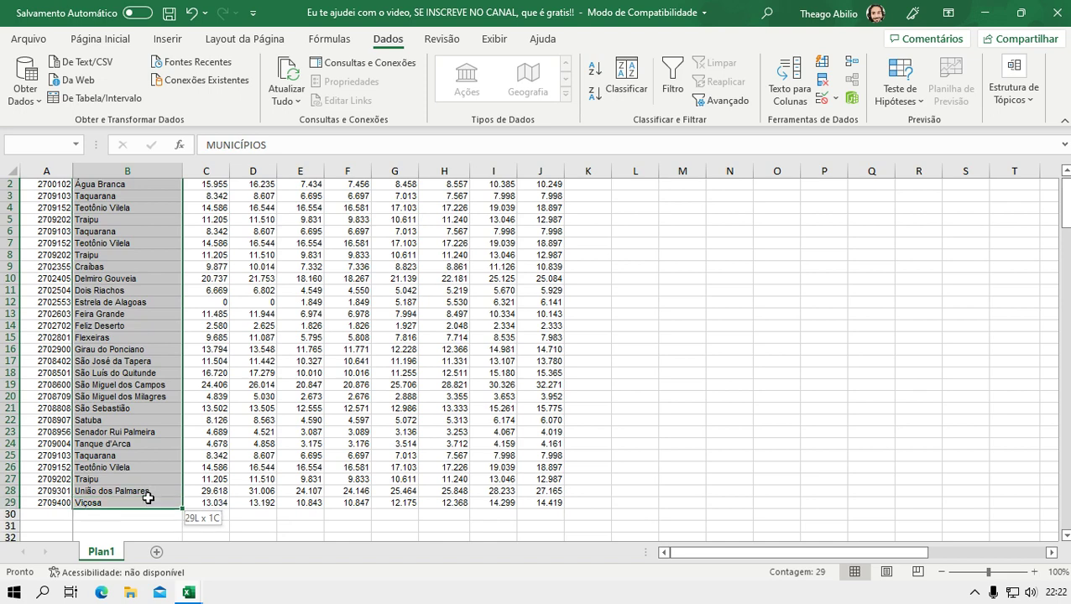
pyautogui.hotkey('ctrl', 'c')
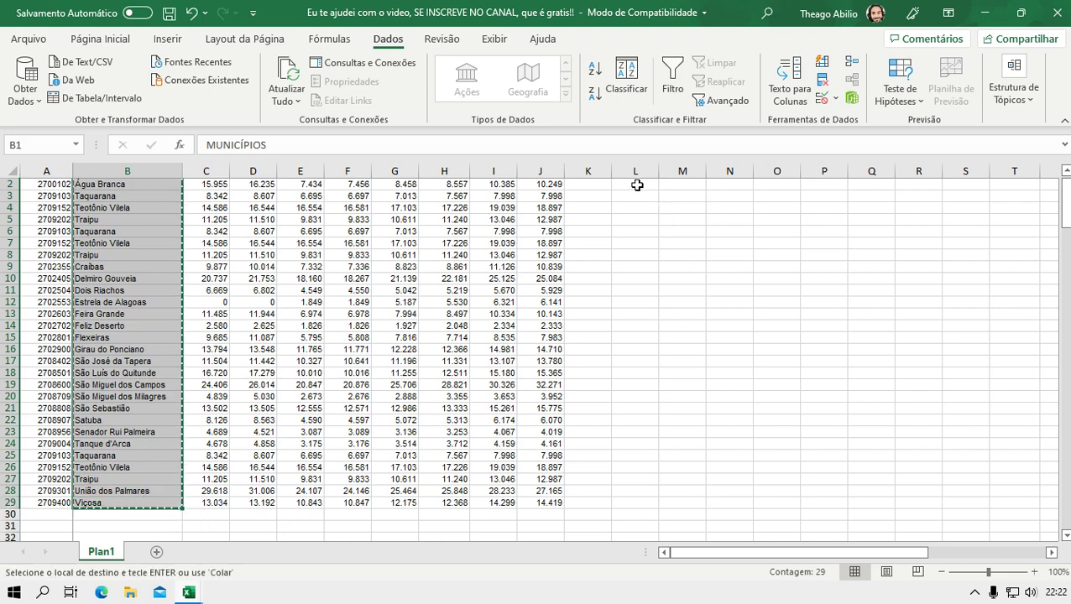
# Step: Paste the list at L1 and autofit column L to the longest name
pyautogui.click(636, 184)
pyautogui.scroll(1, 680, 244)
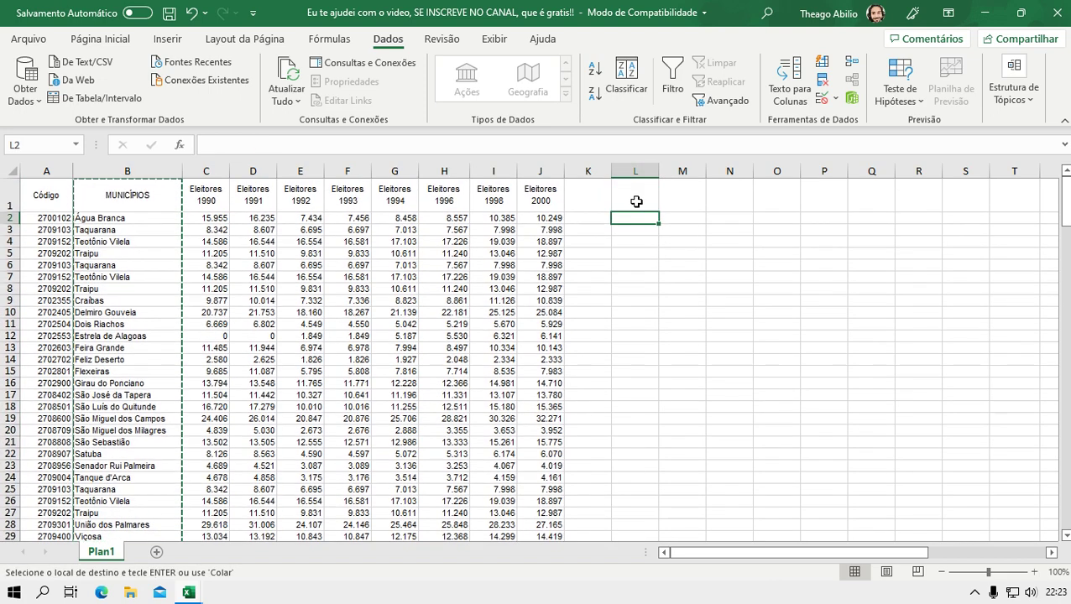
pyautogui.click(631, 205)
pyautogui.hotkey('ctrl', 'v')
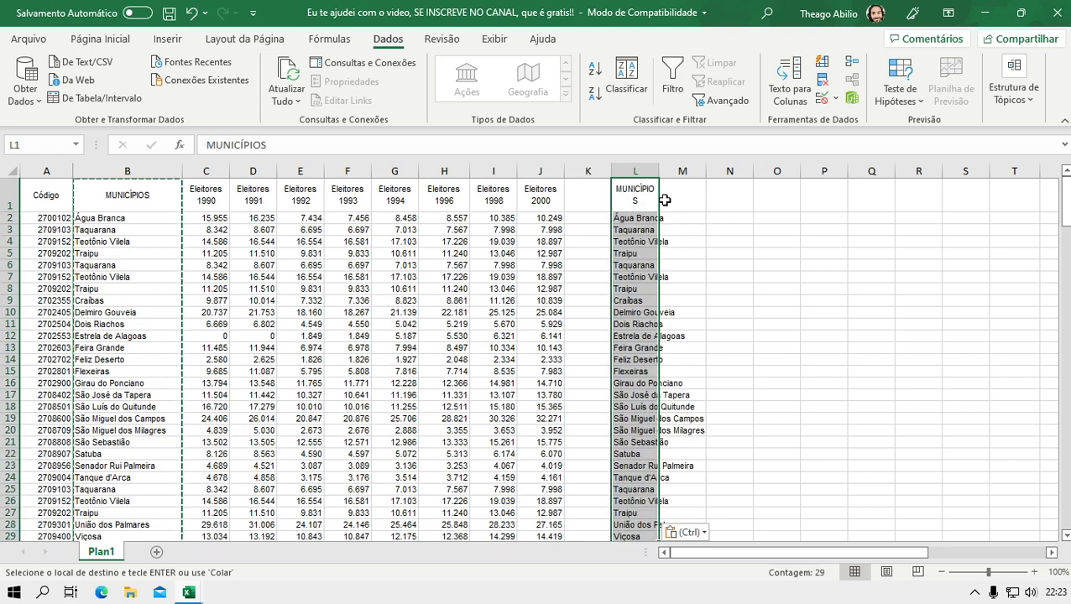
pyautogui.click(659, 172)
pyautogui.doubleClick(659, 171)
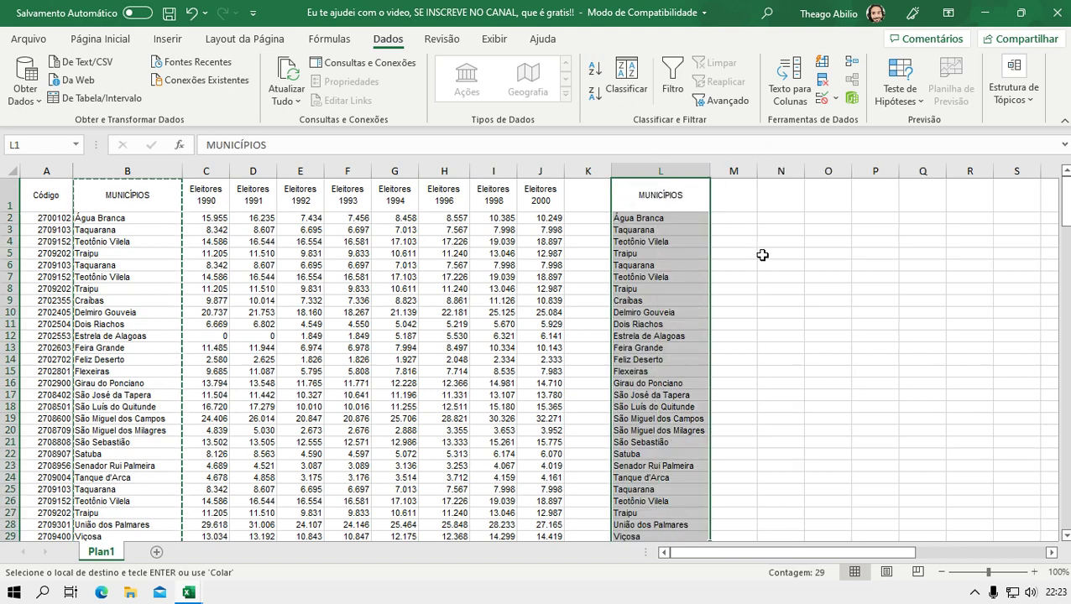
pyautogui.click(688, 384)
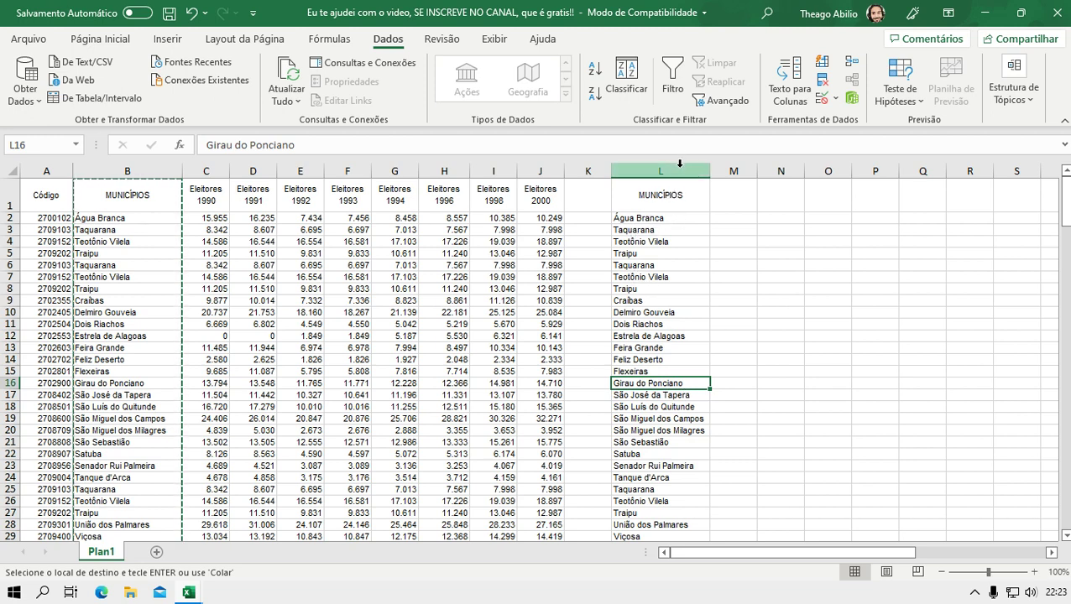
# Step: Select the names in L2:L29 and switch to the Dados tab
pyautogui.moveTo(672, 218)
pyautogui.mouseDown()
pyautogui.moveTo(688, 552)
pyautogui.moveTo(671, 470)
pyautogui.mouseUp()
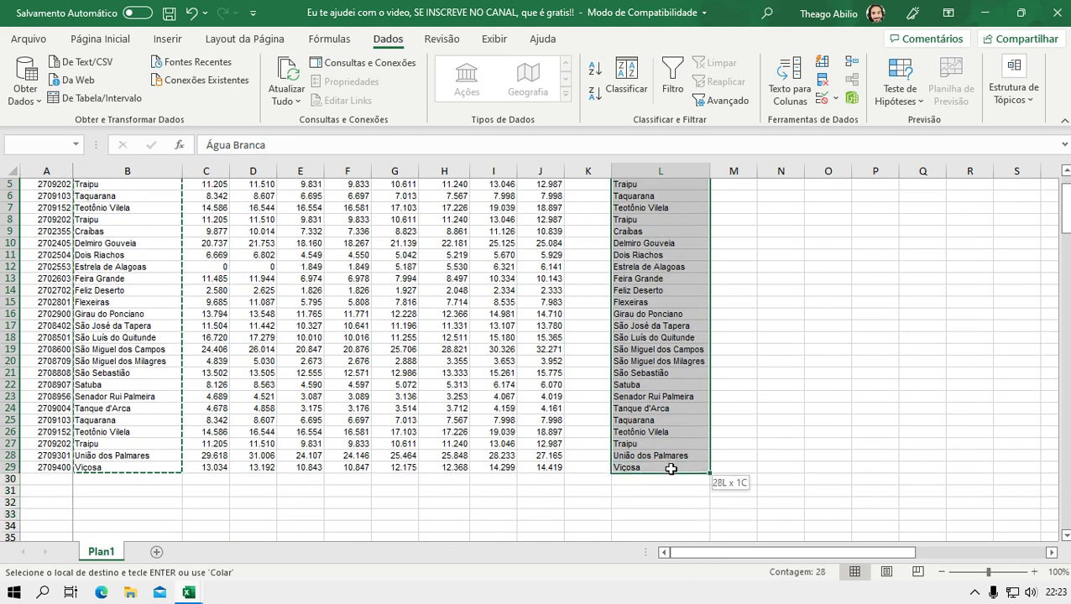
pyautogui.scroll(2, 713, 378)
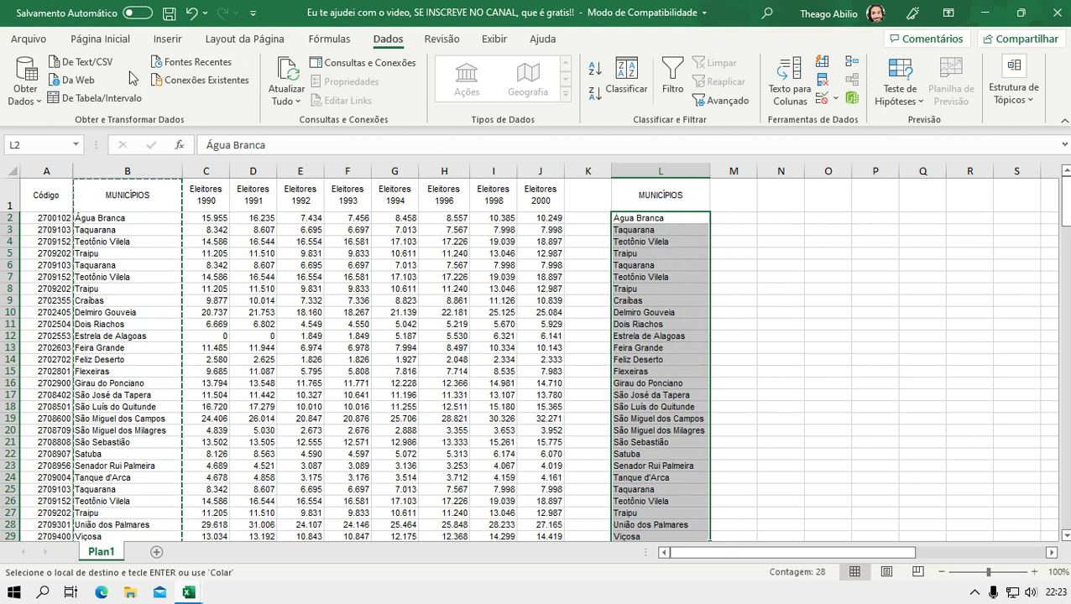
pyautogui.click(183, 40)
pyautogui.click(387, 38)
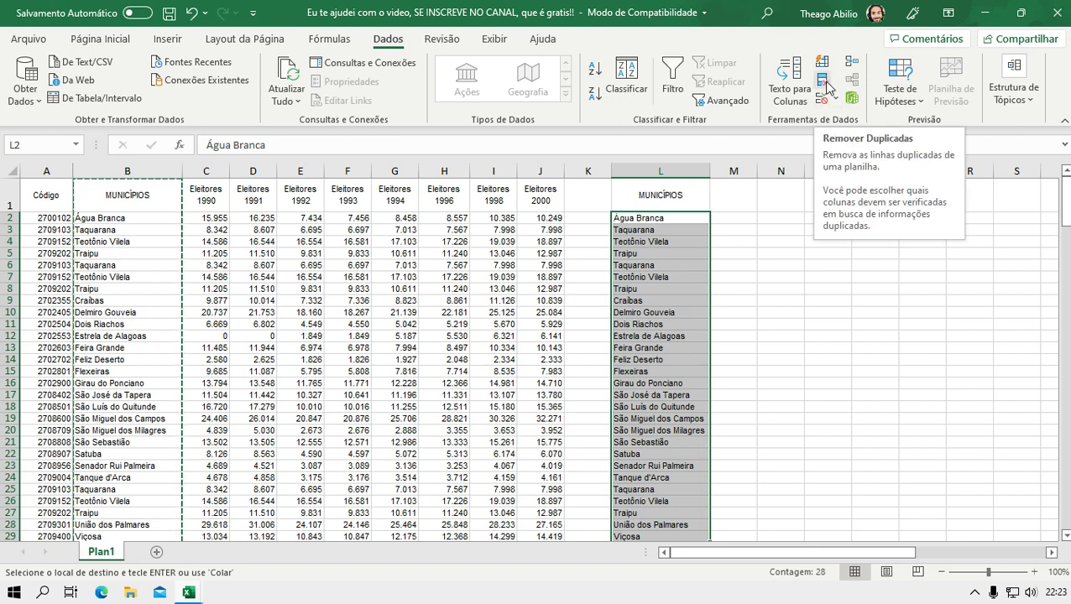
# Step: Run Remover Duplicadas on column L, comparing MUNICÍPIOS, to drop the 6 repeats
pyautogui.click(825, 82)
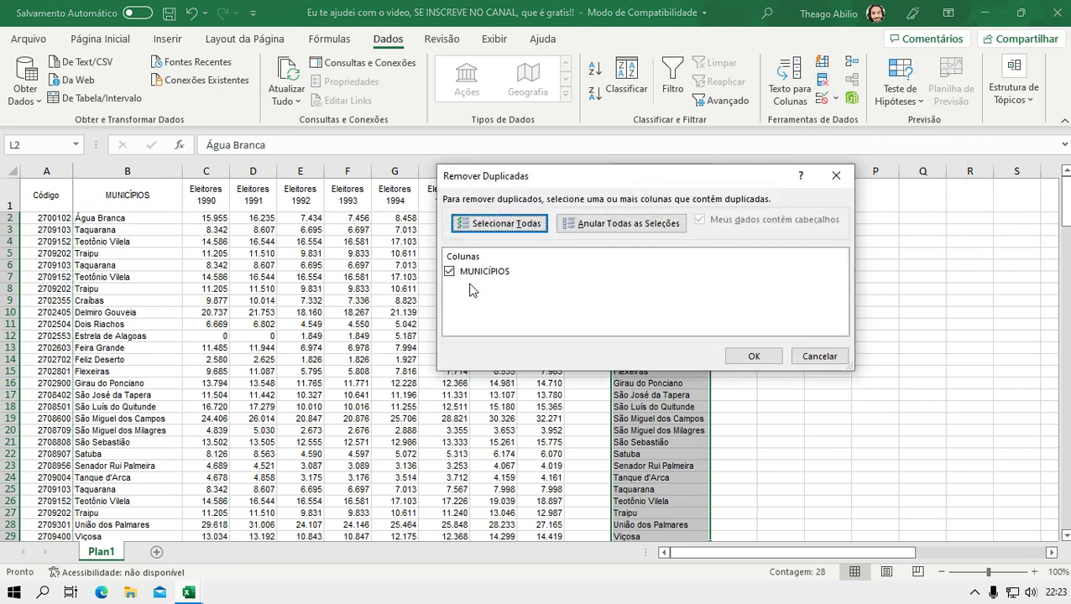
pyautogui.click(448, 277)
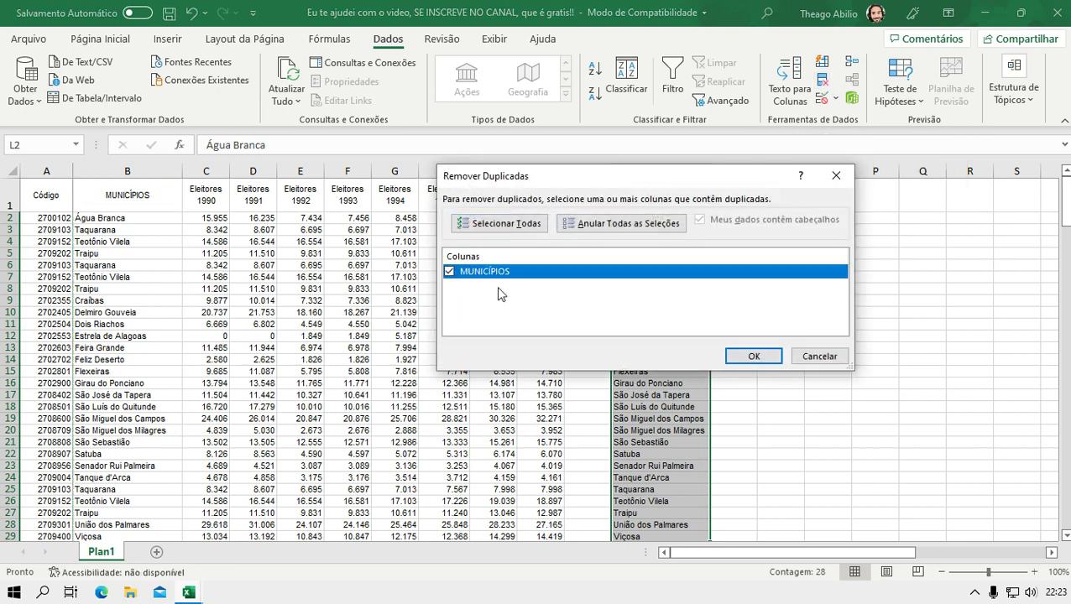
pyautogui.moveTo(579, 178)
pyautogui.mouseDown()
pyautogui.moveTo(613, 141)
pyautogui.moveTo(598, 141)
pyautogui.mouseUp()
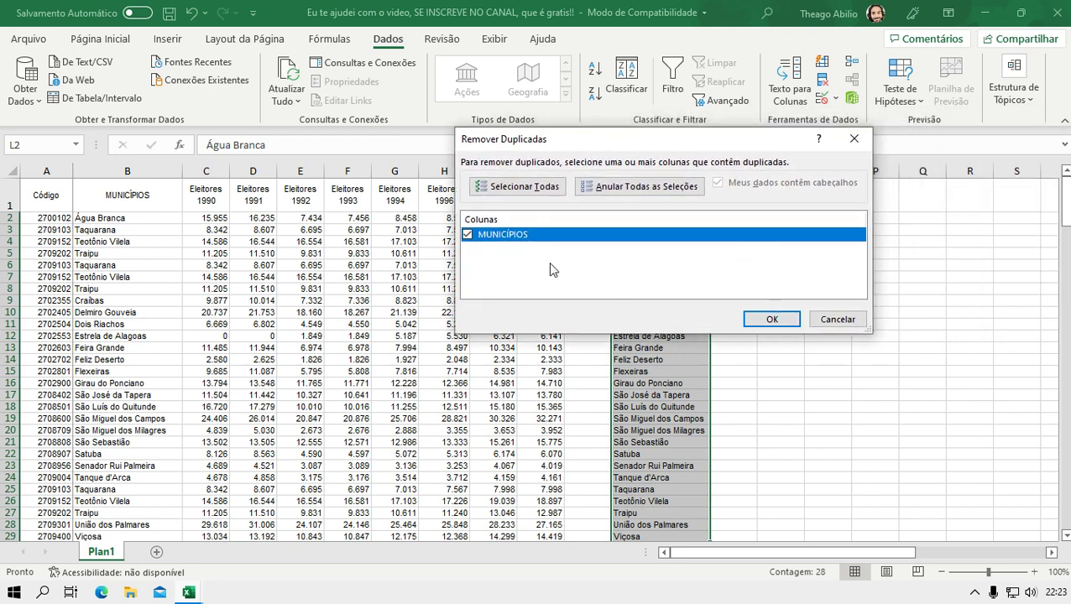
pyautogui.click(771, 320)
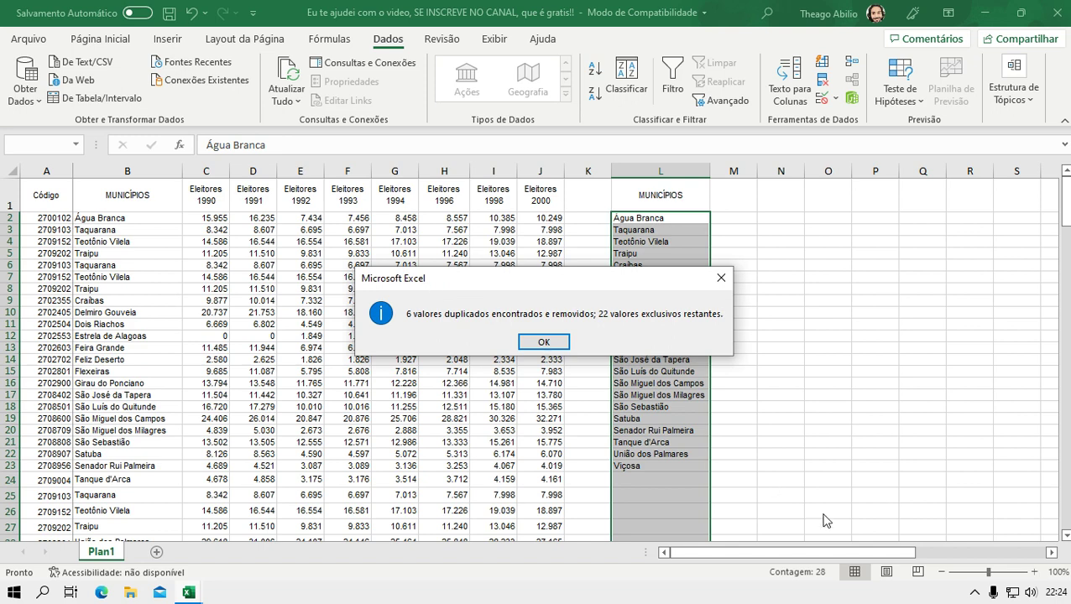
# Step: Dismiss the 6-duplicates-removed report and review the 22 names in column L
pyautogui.click(549, 341)
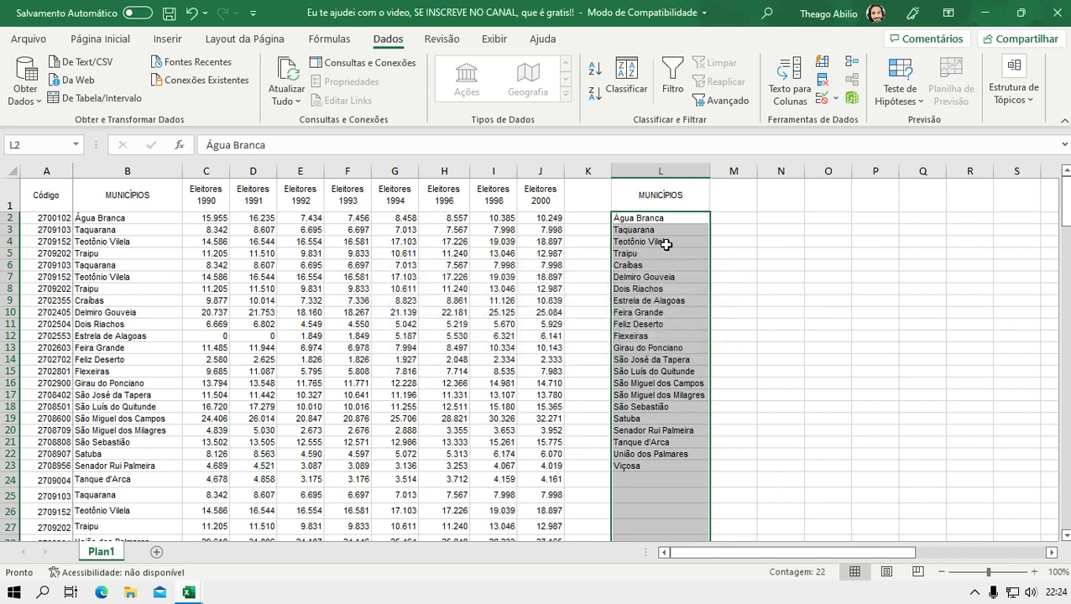
pyautogui.scroll(-2, 660, 417)
pyautogui.scroll(2, 660, 417)
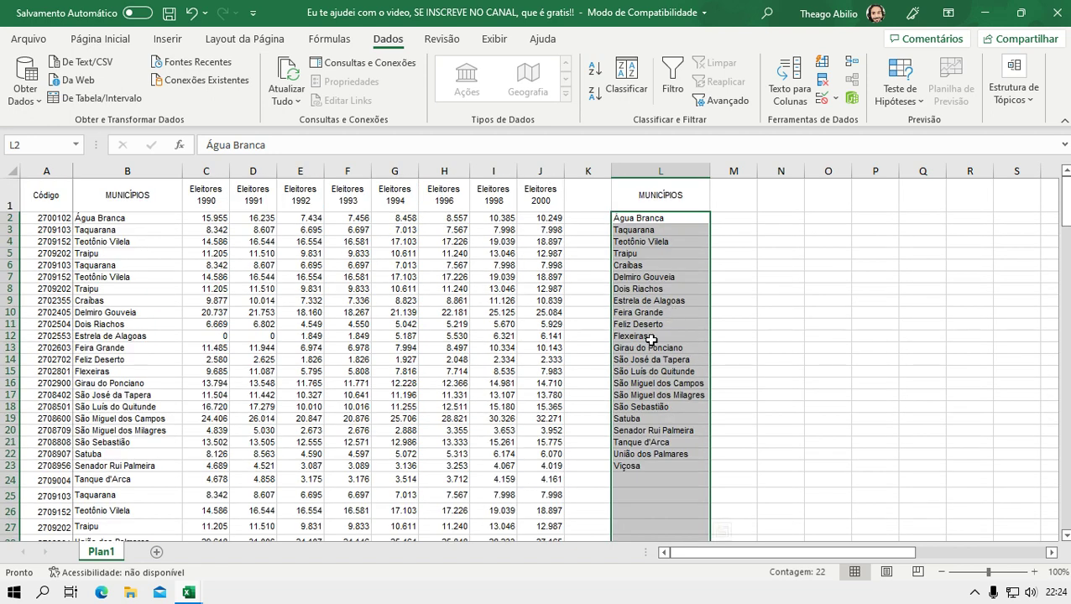